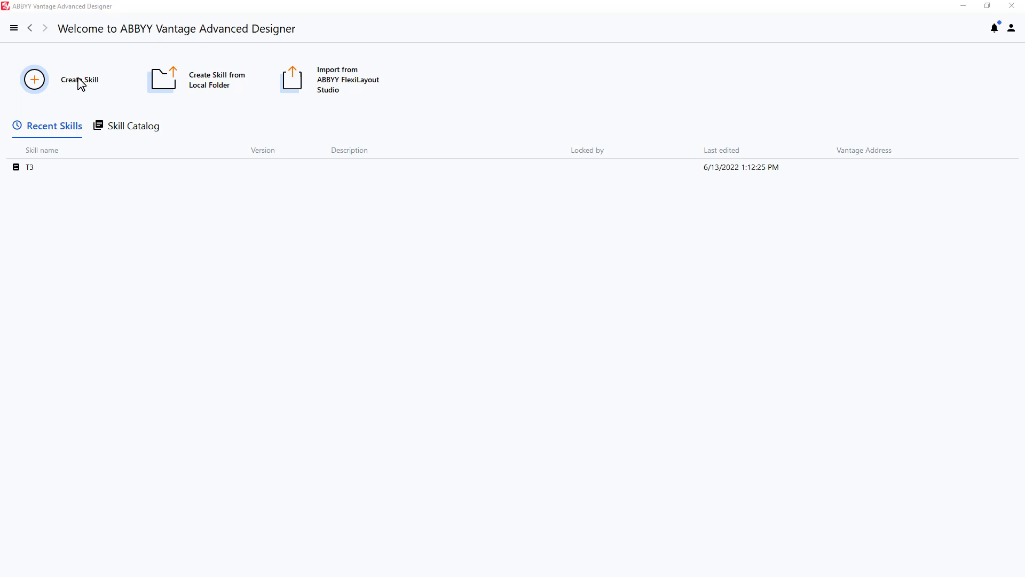
Create a skill named CheckMark Demo, upload CheckBox_Image - Blank.tif, and preview the uploaded image
left_click(80, 83)
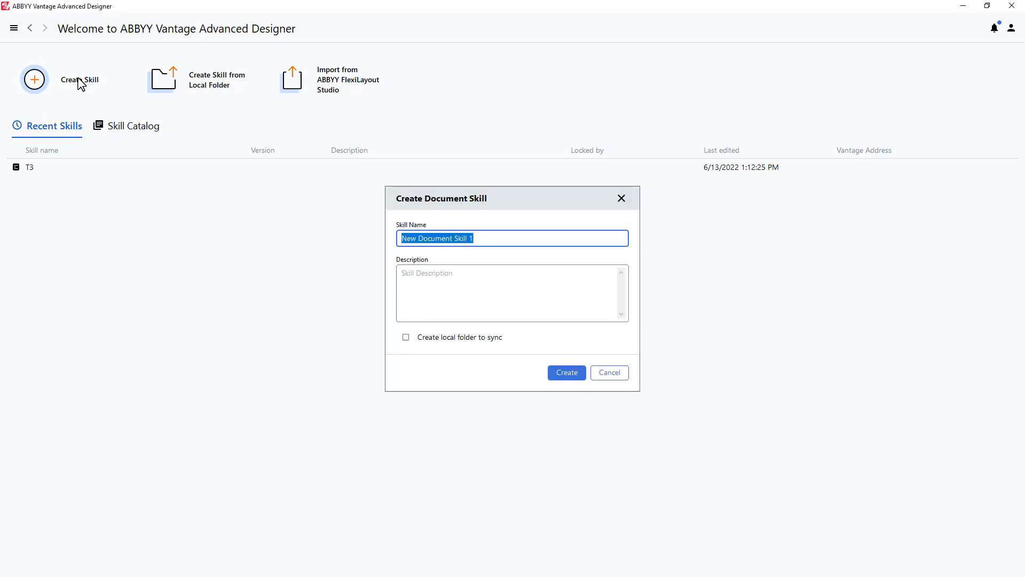
type("CheckMar")
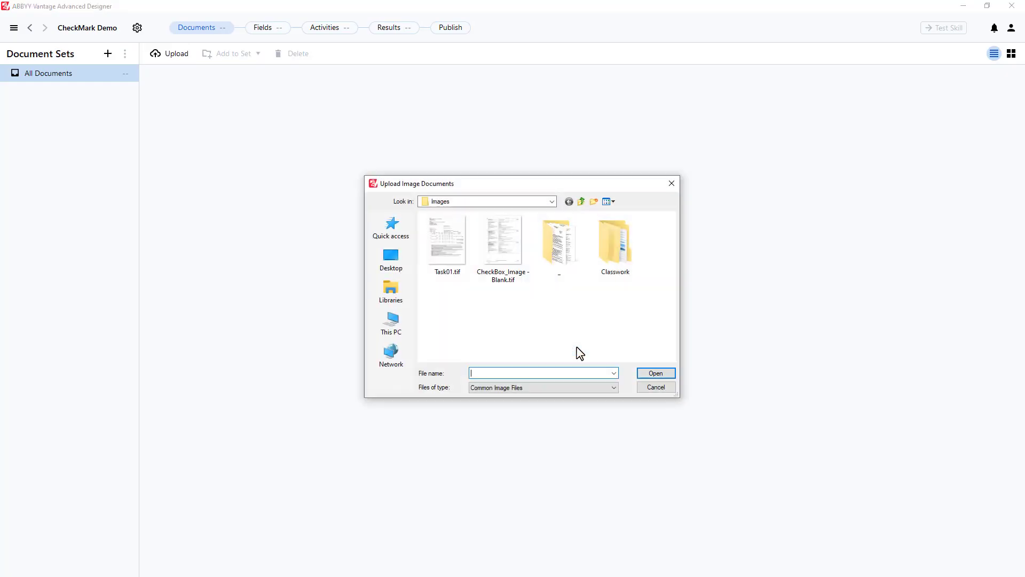
left_click(496, 235)
left_click(645, 374)
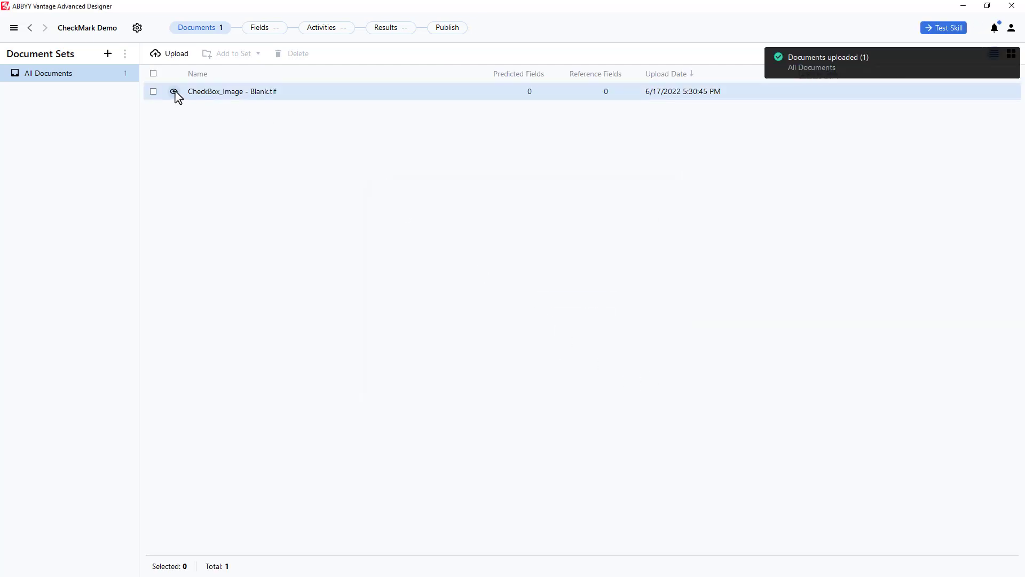
left_click(174, 92)
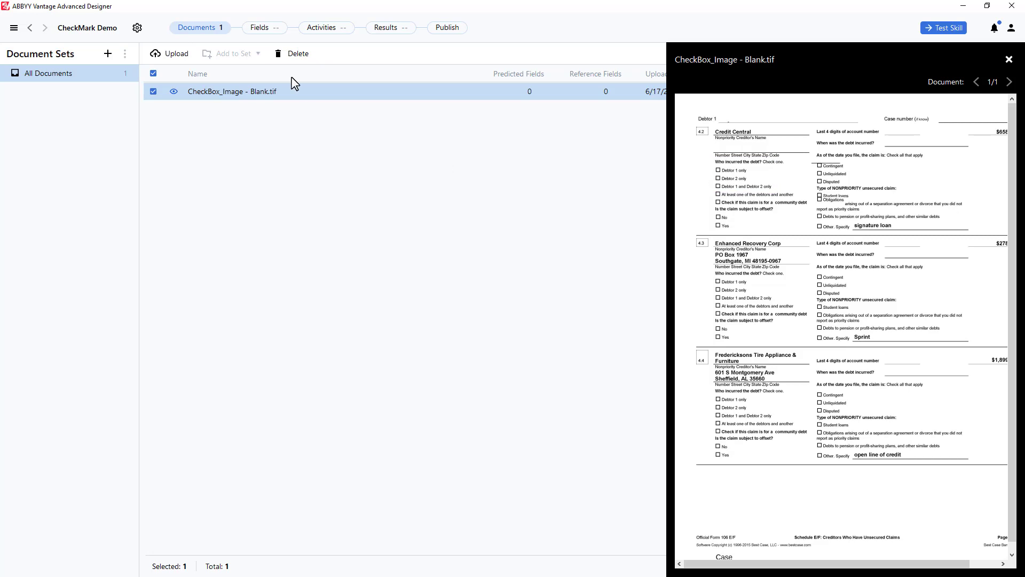
Add a new Checkmark field on the Fields stage and rename it cmDebtor1Only
left_click(265, 29)
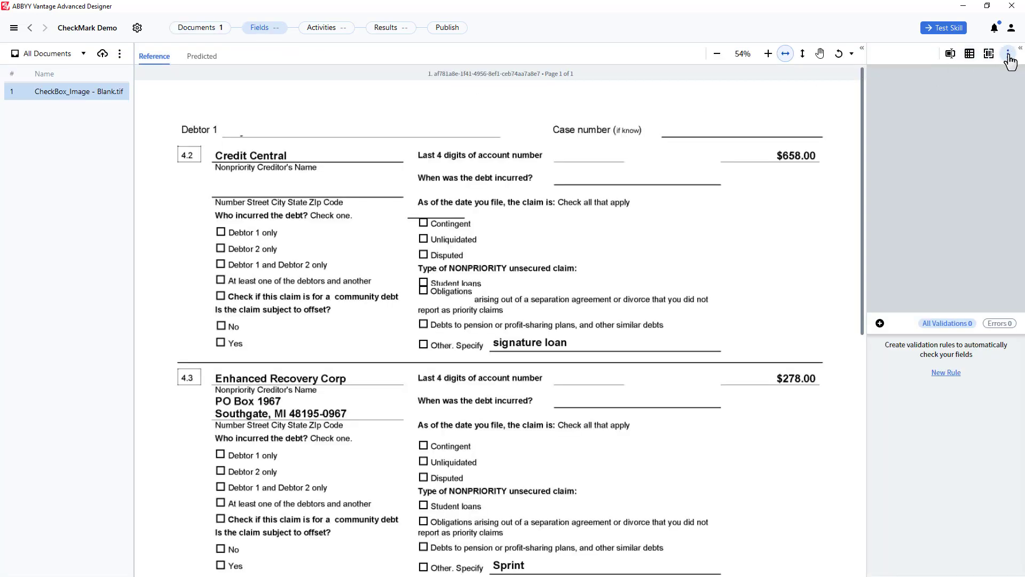
left_click(1008, 53)
left_click(981, 75)
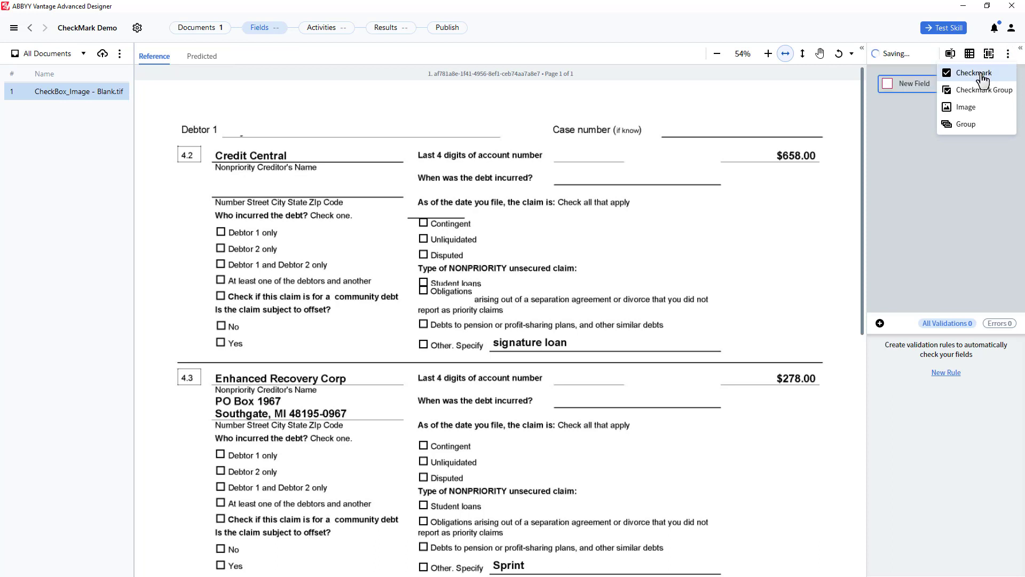
left_click_drag(929, 84, 900, 85)
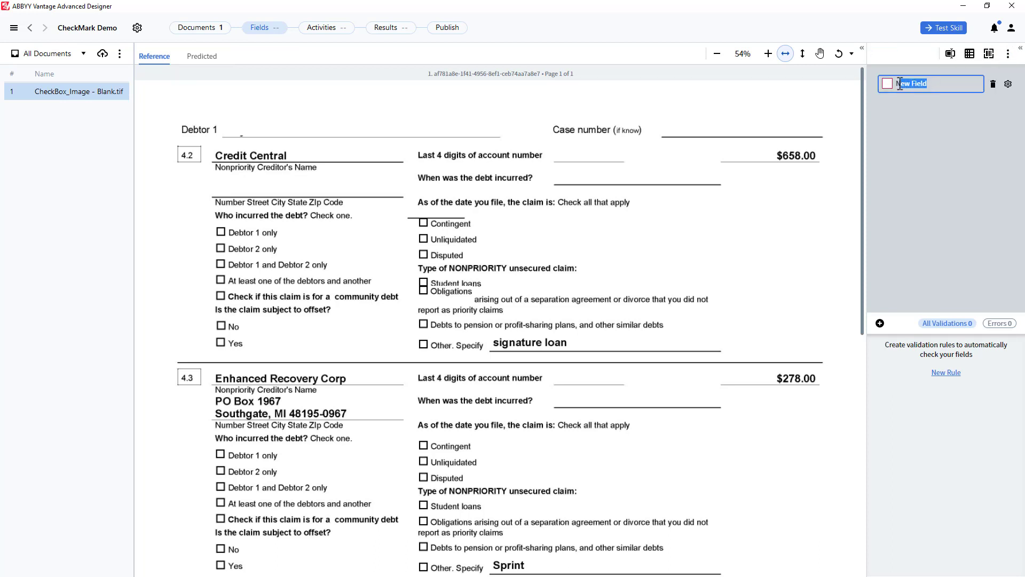
type("cmDebtor1Only")
key("Return")
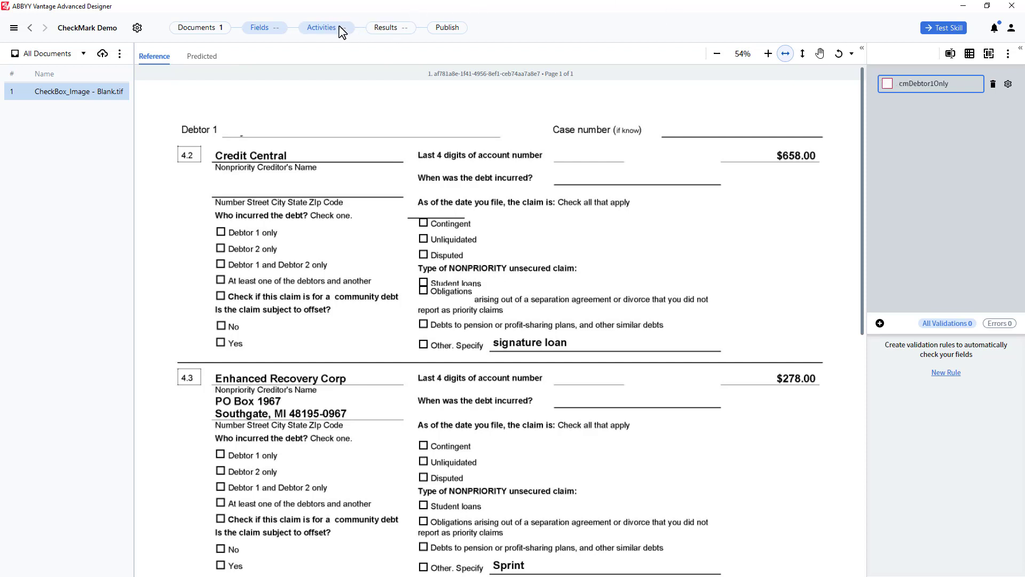
Add an Extraction Rules activity and disable its cmDebtor1Only search element
left_click(322, 27)
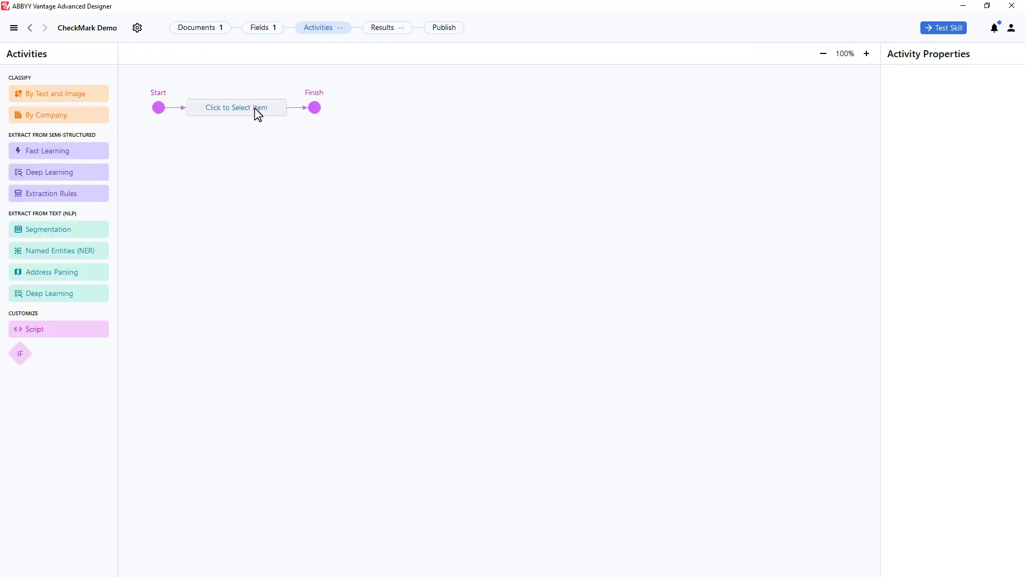
left_click(62, 195)
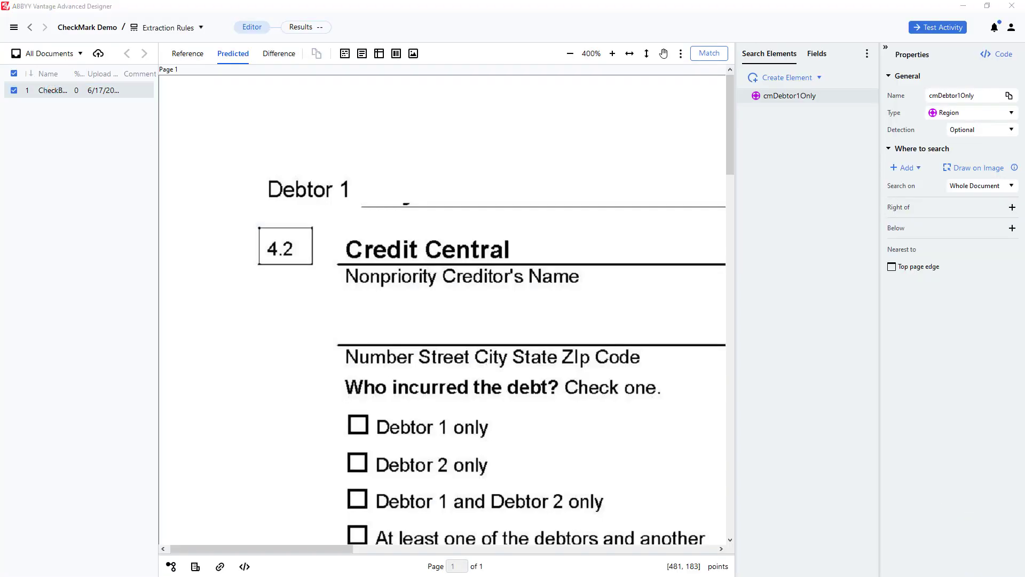
right_click(785, 96)
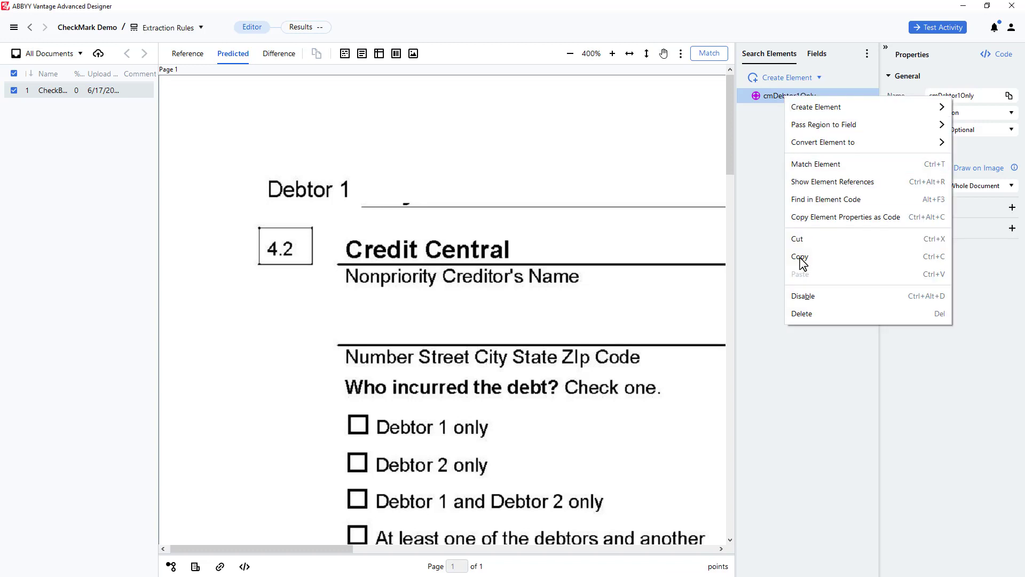
left_click(803, 297)
Disable the cmDebtor1Only field in the activity's Fields list, then return to Search Elements
left_click(817, 55)
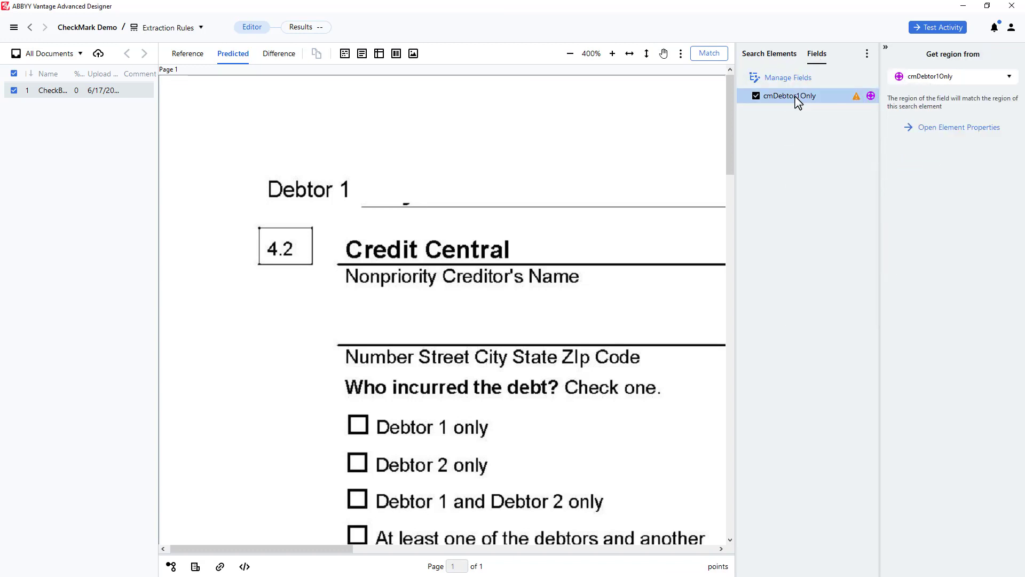
right_click(798, 101)
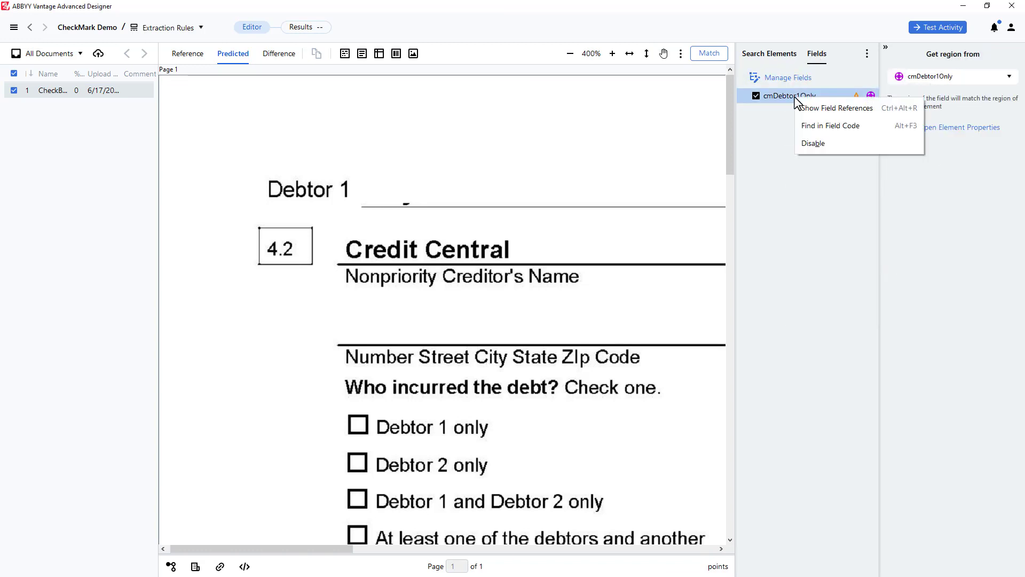
left_click(812, 144)
left_click(771, 55)
Create a new Static Text element and name it kwCreditCentral
left_click(819, 79)
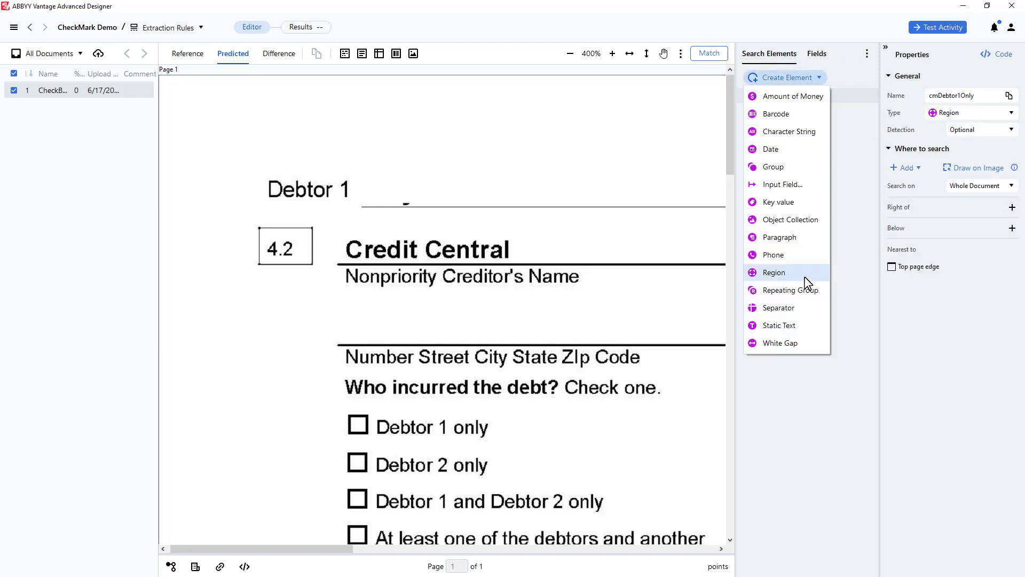
left_click(779, 325)
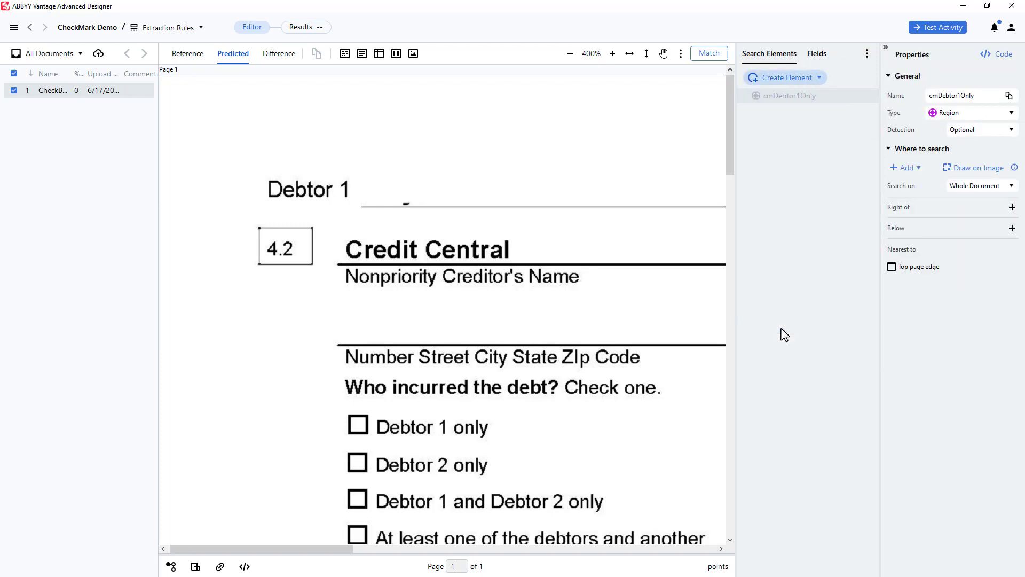
left_click(961, 96)
left_click_drag(961, 99, 925, 98)
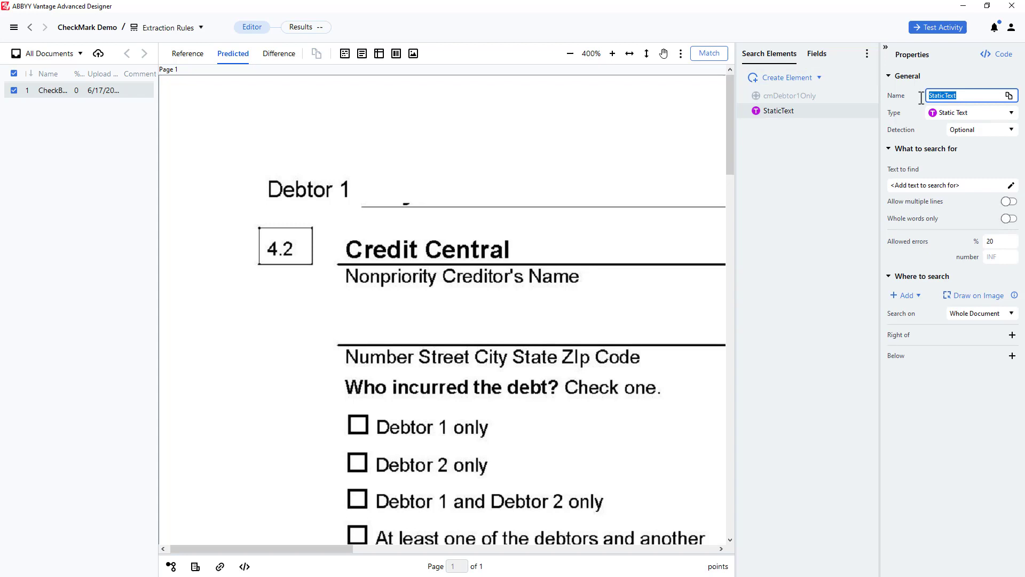
type("kwCreditCentral")
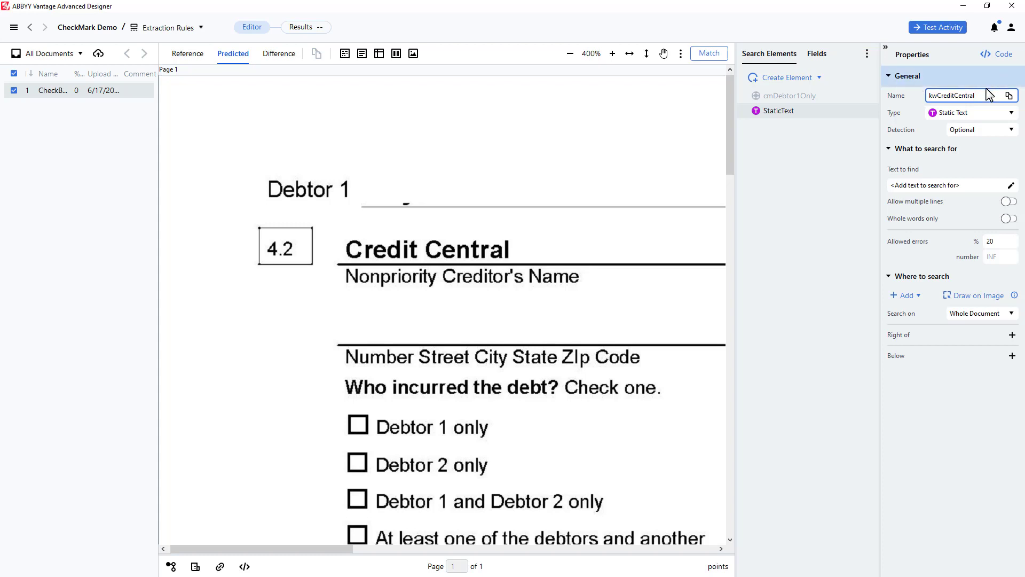
left_click_drag(976, 96, 946, 96)
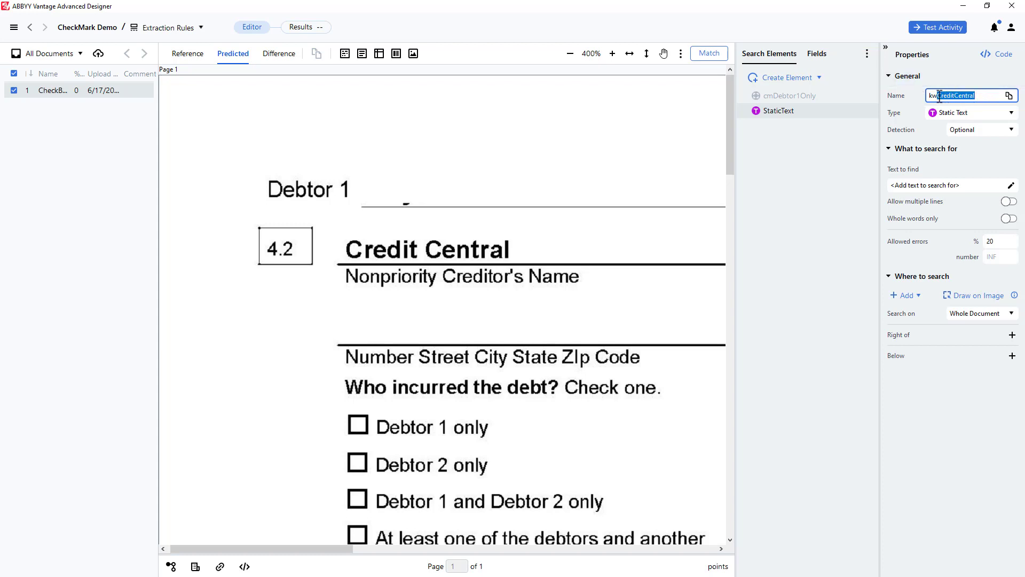
Set kwCreditCentral's text to find to CreditCentral and match it to the Credit Central heading
left_click(968, 187)
key("ctrl+v")
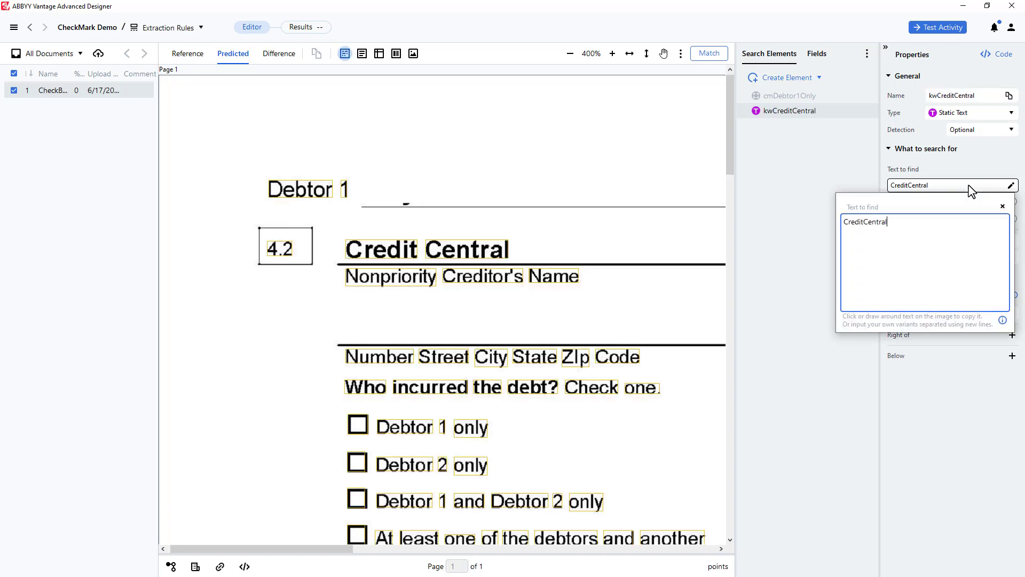
left_click(1003, 208)
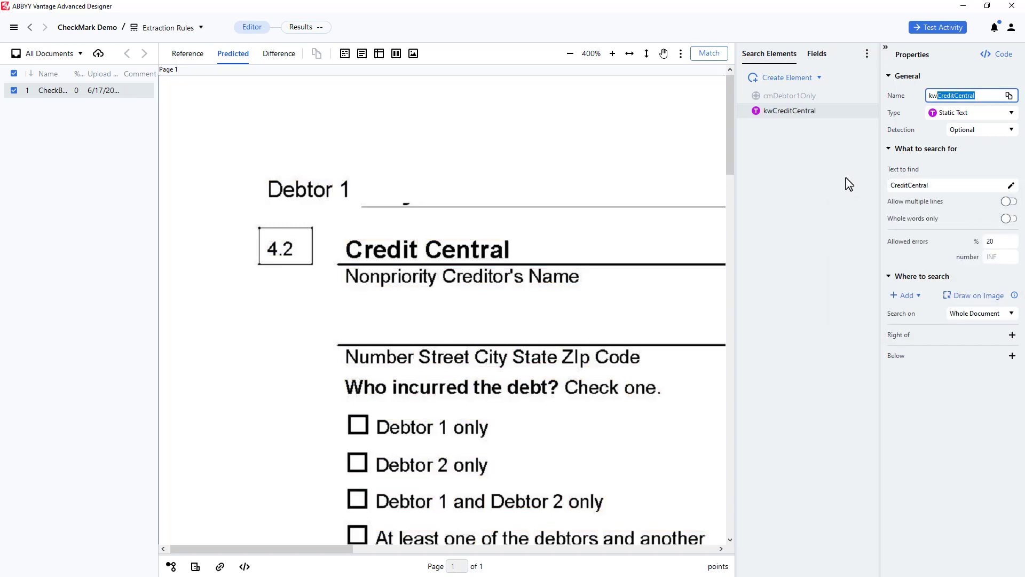
left_click(702, 56)
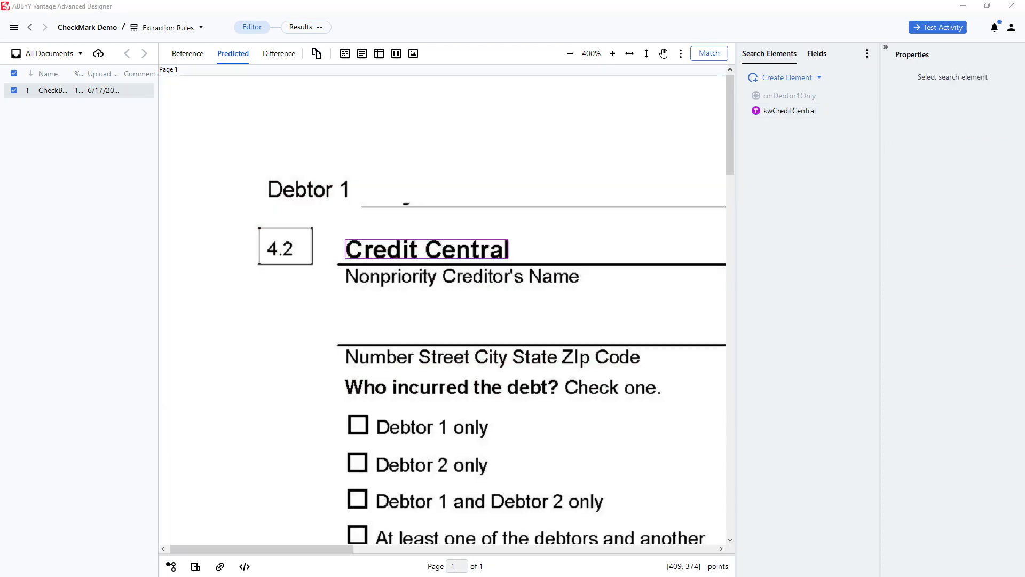
Copy and paste kwCreditCentral to create a duplicate element
right_click(793, 113)
left_click(806, 228)
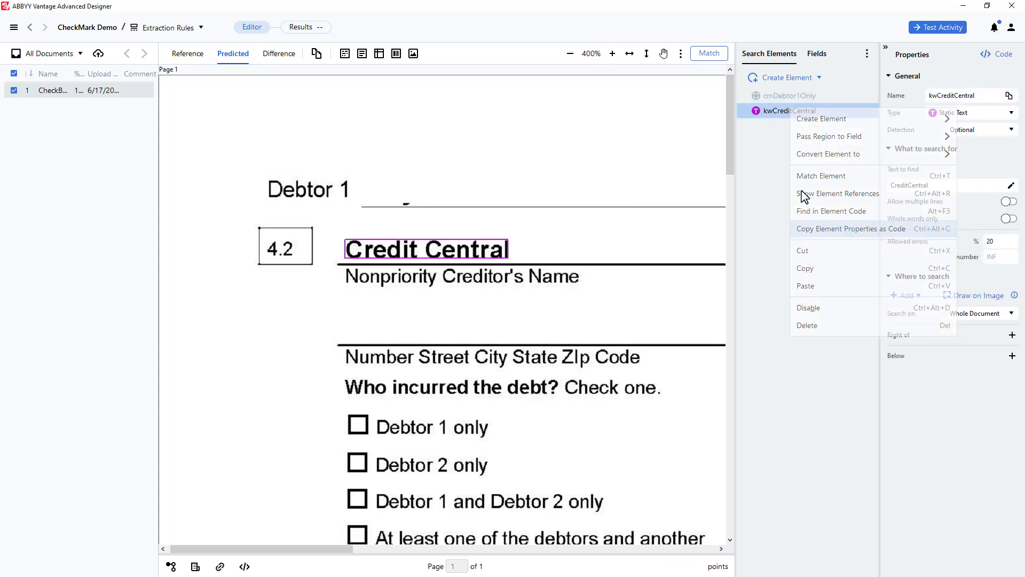
right_click(782, 113)
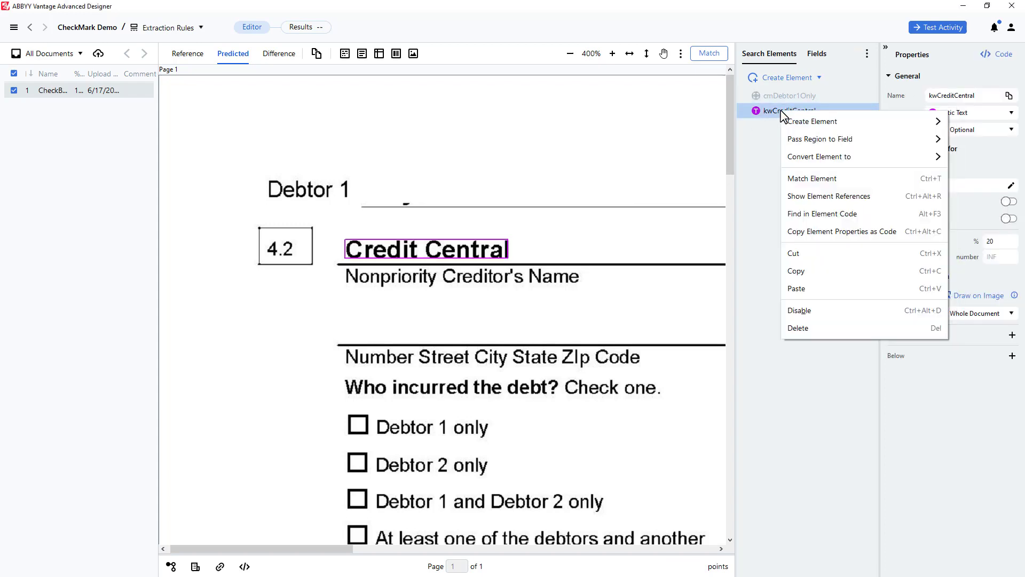
left_click(797, 289)
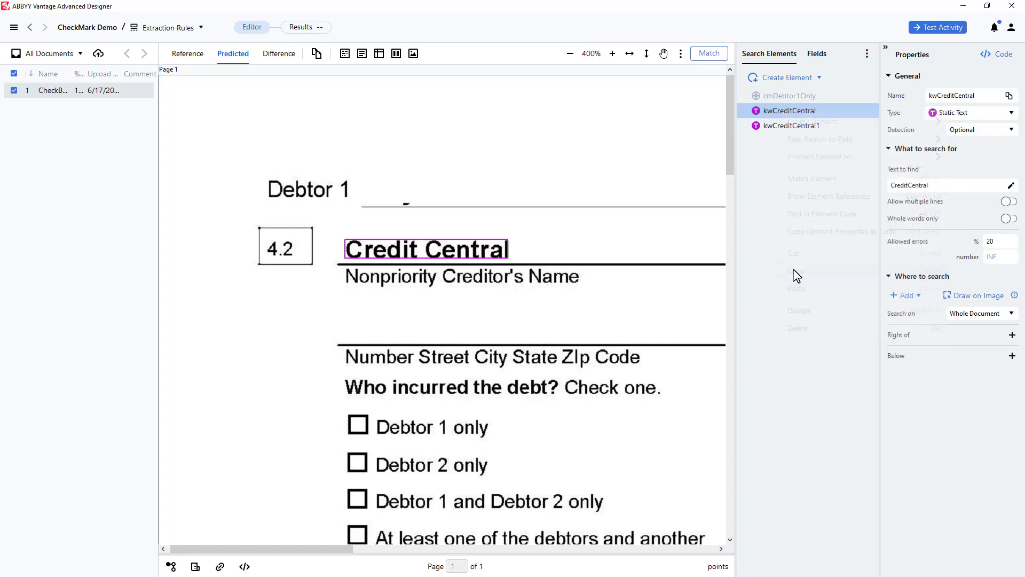
Rename the duplicate to kwDebtor1Only and set its text to find to Debtor1Only
left_click(934, 94)
left_click_drag(939, 95, 998, 95)
type("Debtor1Only")
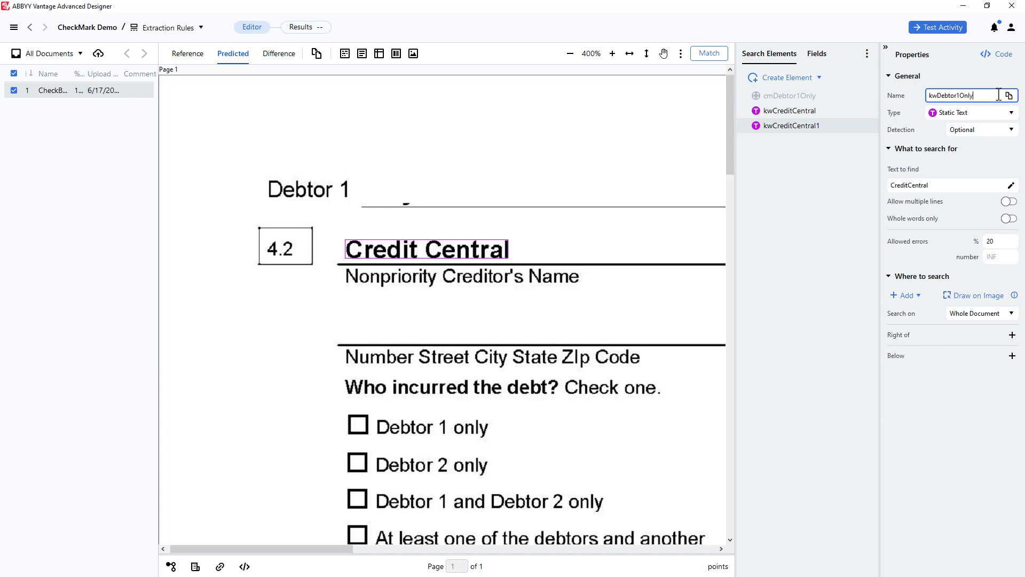
left_click_drag(998, 95, 939, 95)
left_click(945, 185)
key("ctrl+v")
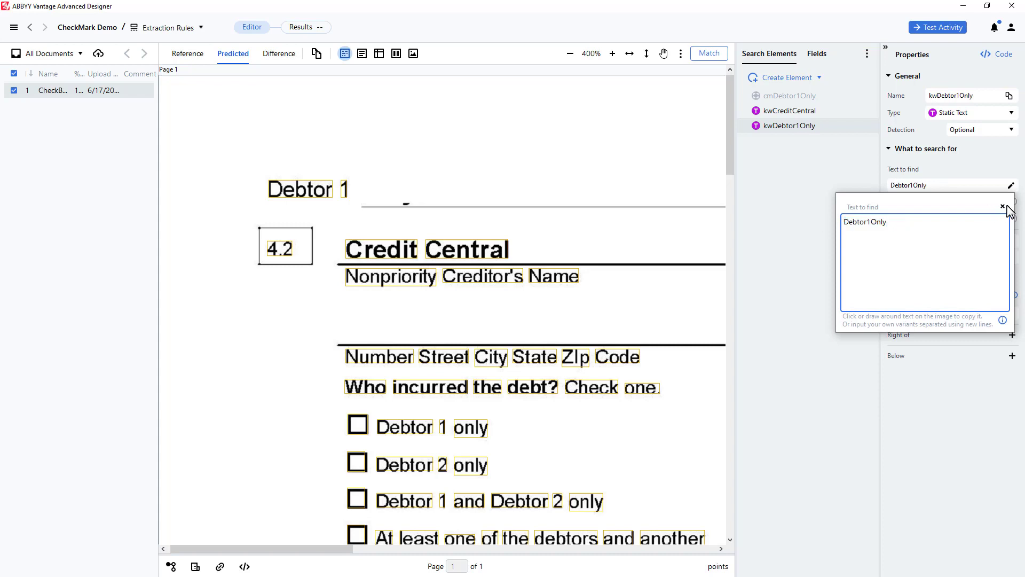
left_click(1003, 207)
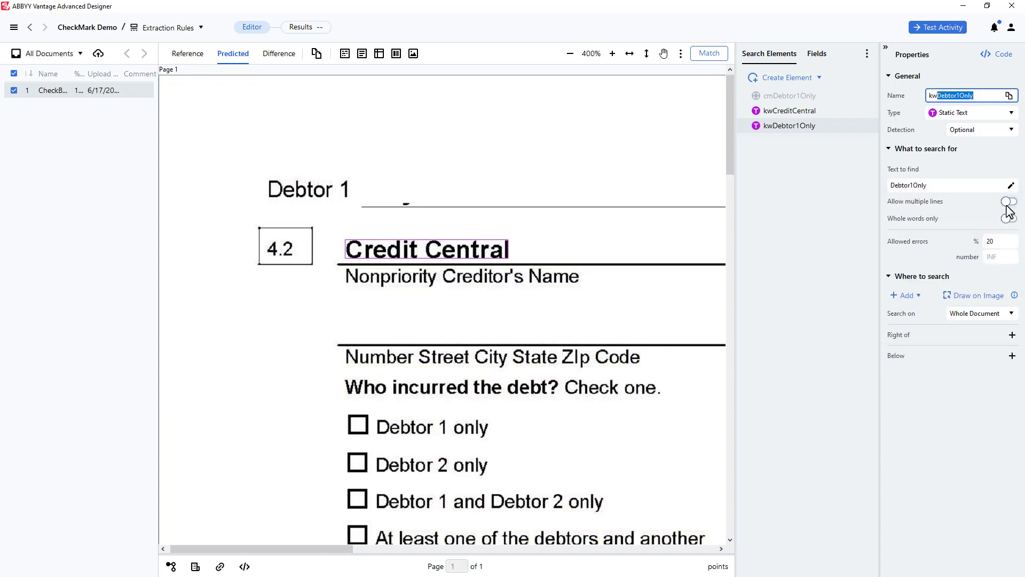
Mark Credit Central as the reference region and take the nearest search result
left_click(974, 295)
left_click(560, 258)
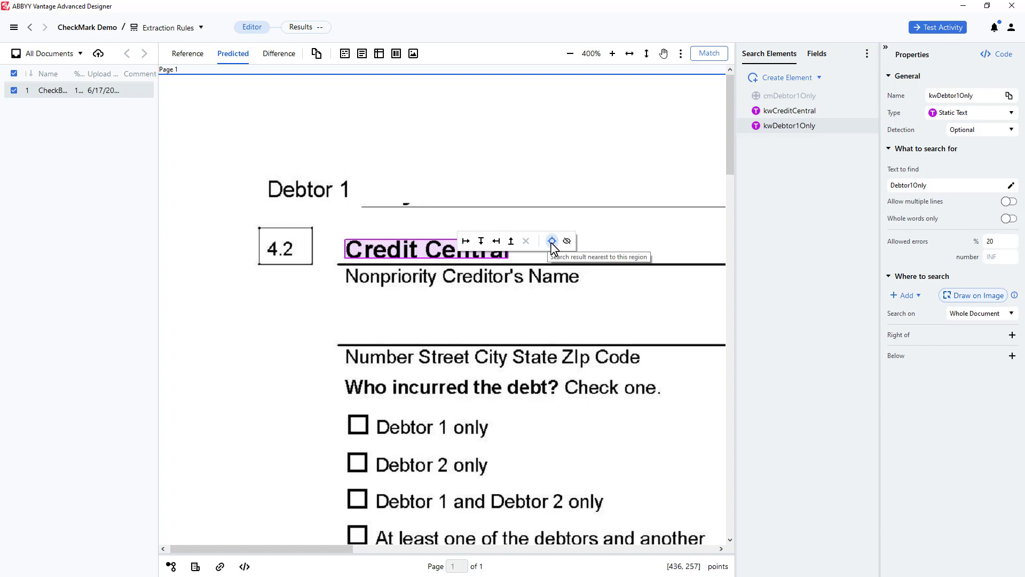
left_click(553, 244)
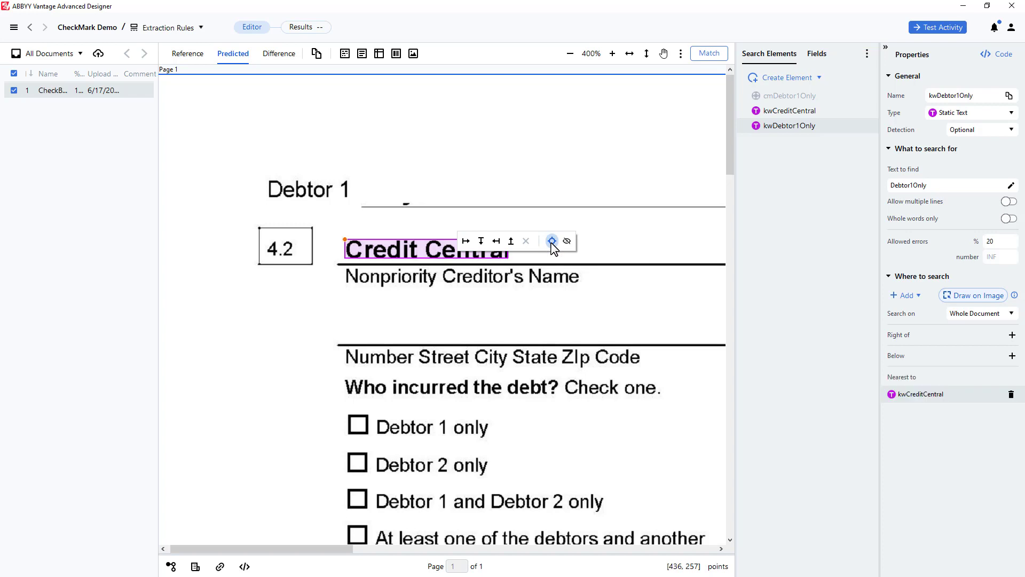
Run Match and inspect the kwCreditCentral and kwDebtor1Only hypotheses in the tree
left_click(710, 54)
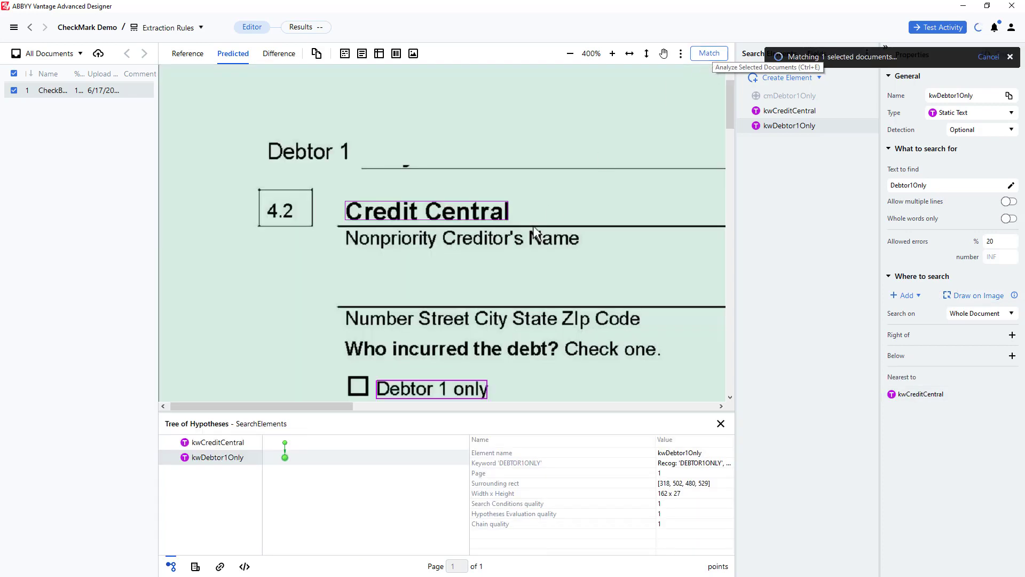
left_click(285, 443)
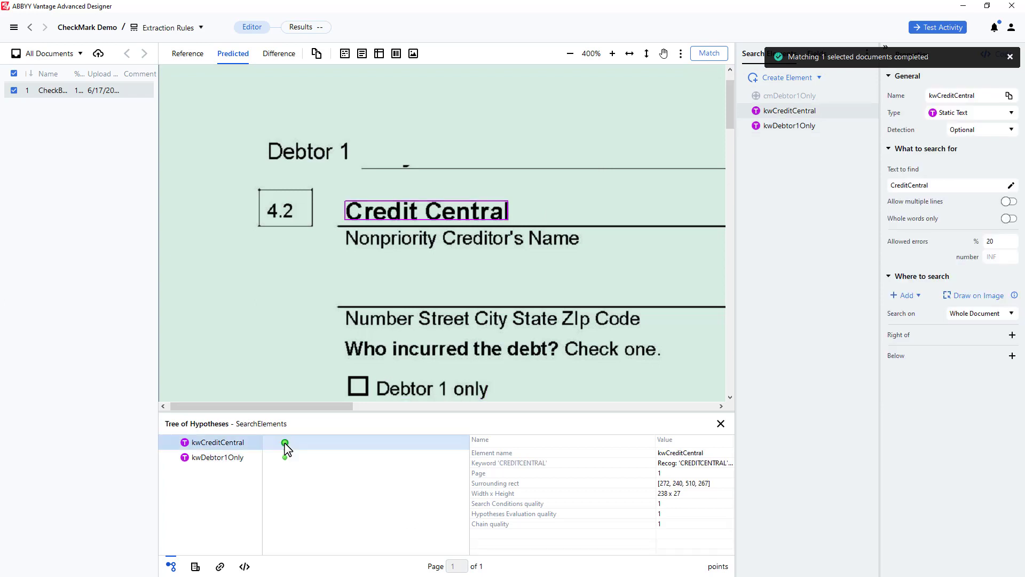
left_click(285, 458)
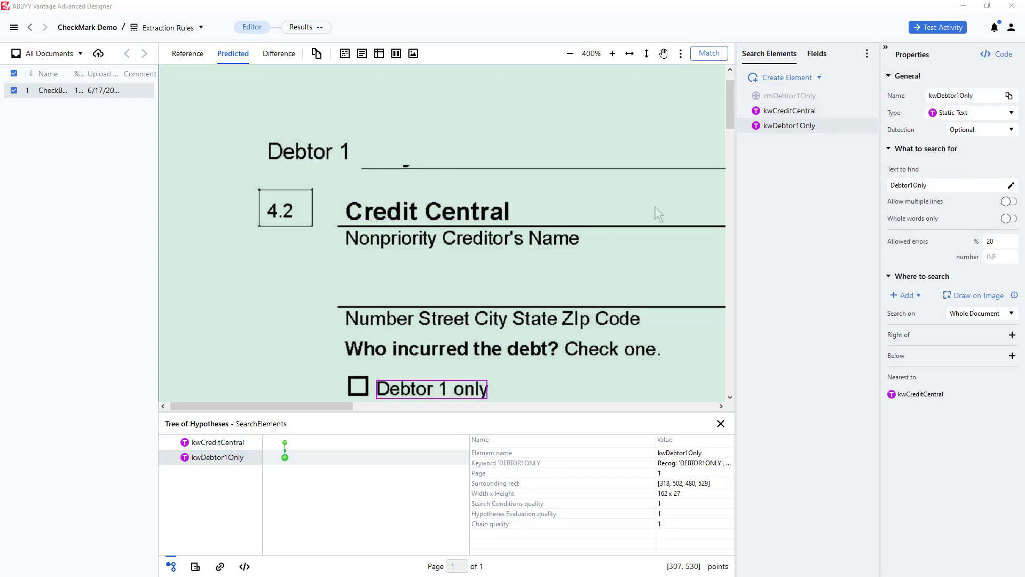
Enable the cmDebtor1Only element and move it below kwDebtor1Only
right_click(785, 97)
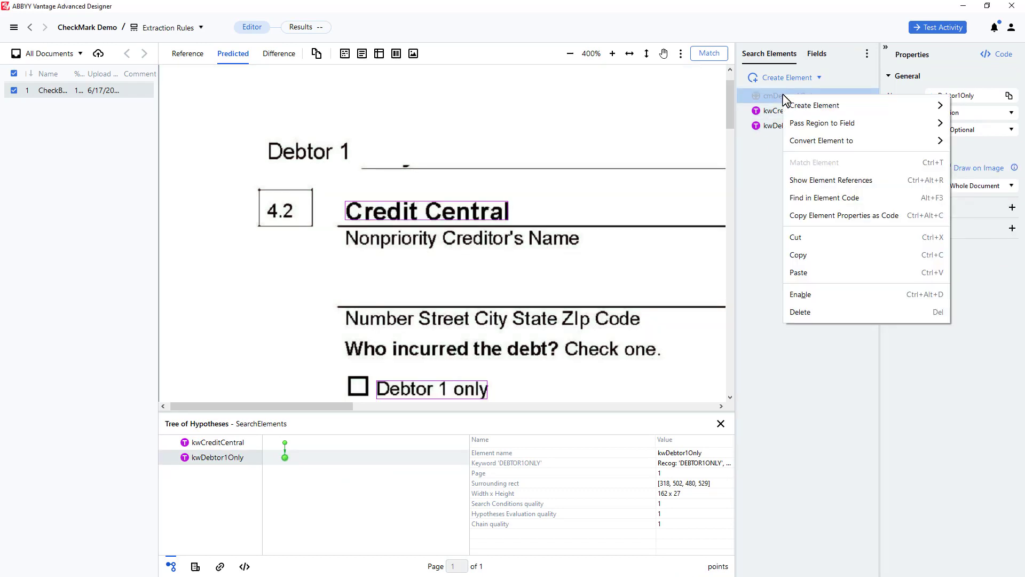
left_click(802, 295)
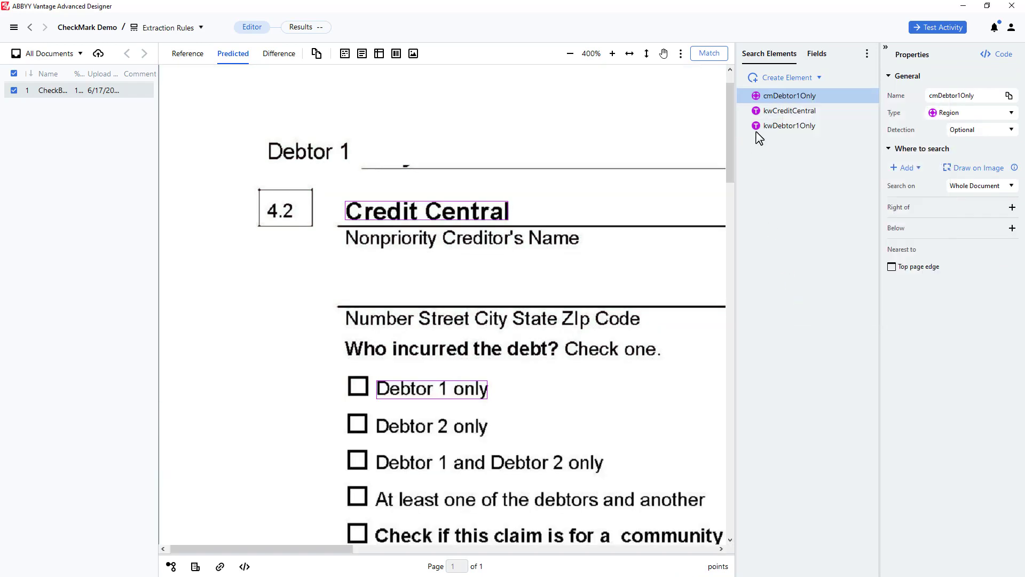
left_click_drag(777, 94, 777, 130)
Convert cmDebtor1Only to an Object Collection element
right_click(782, 128)
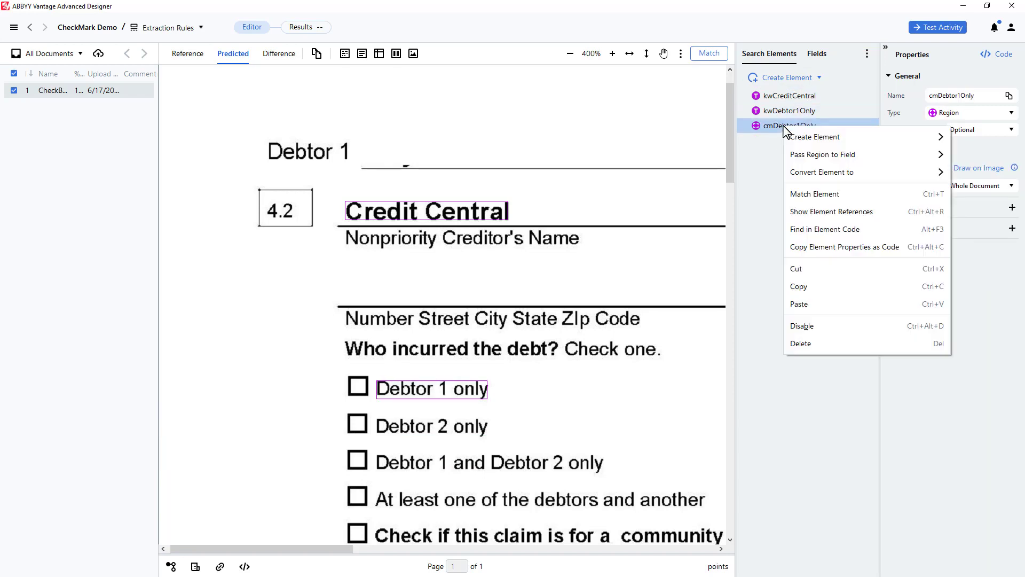
mouse_move(819, 174)
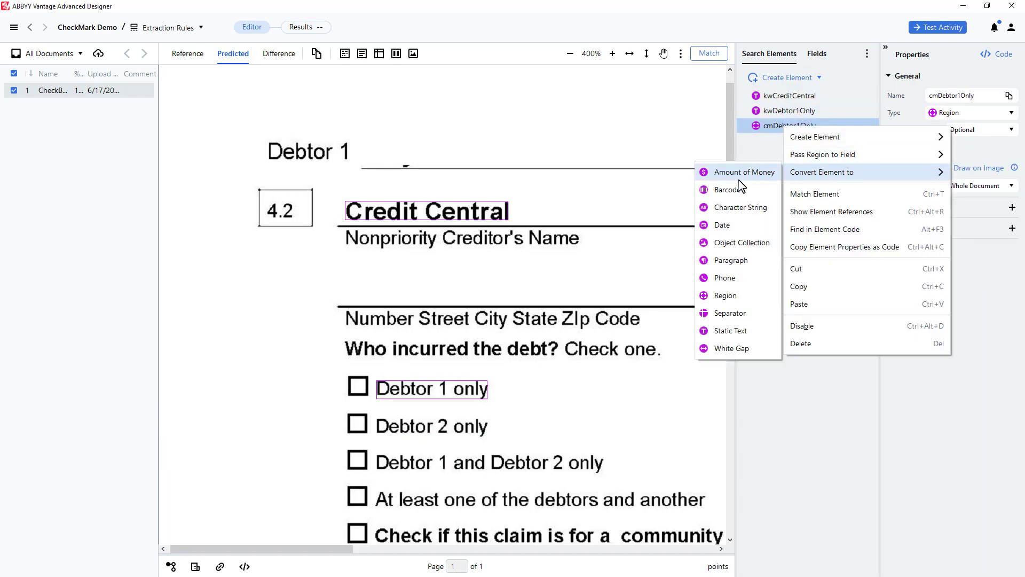
left_click(744, 243)
left_click(614, 332)
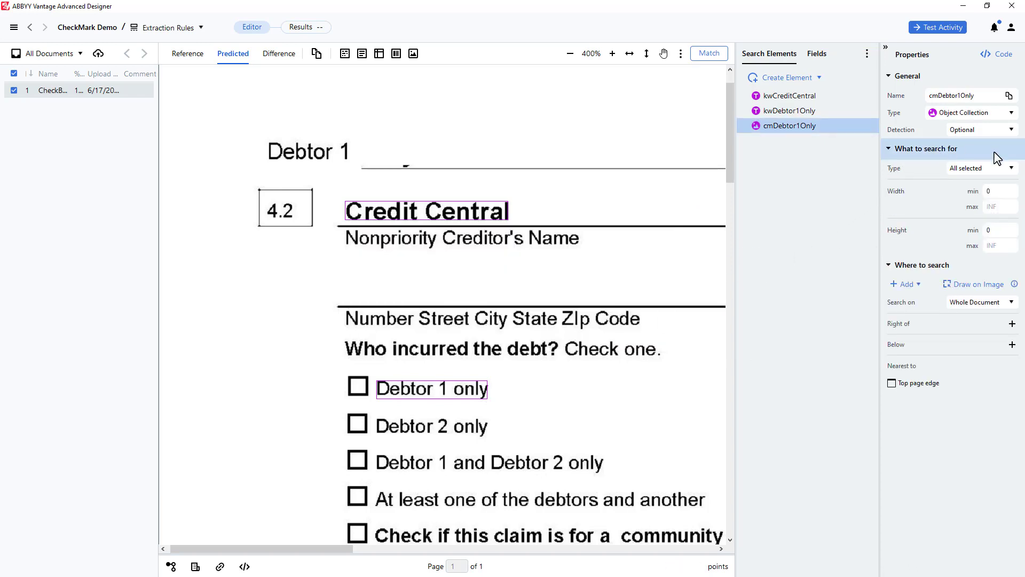
Limit cmDebtor1Only's object types to Checkmark only, unchecking text, pictures, separators and barcodes
left_click(1011, 167)
left_click(993, 186)
left_click(993, 204)
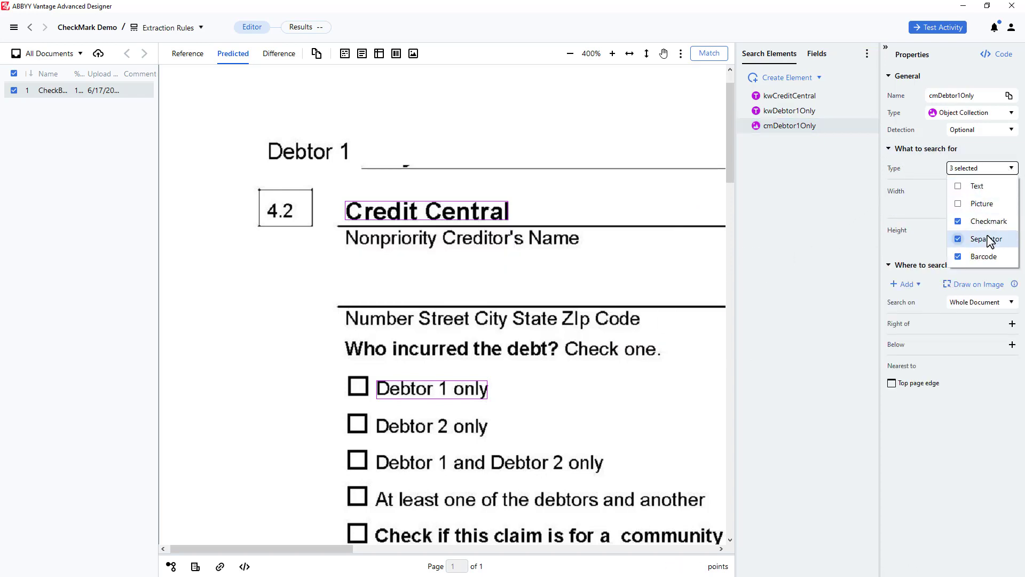
left_click(985, 239)
left_click(984, 256)
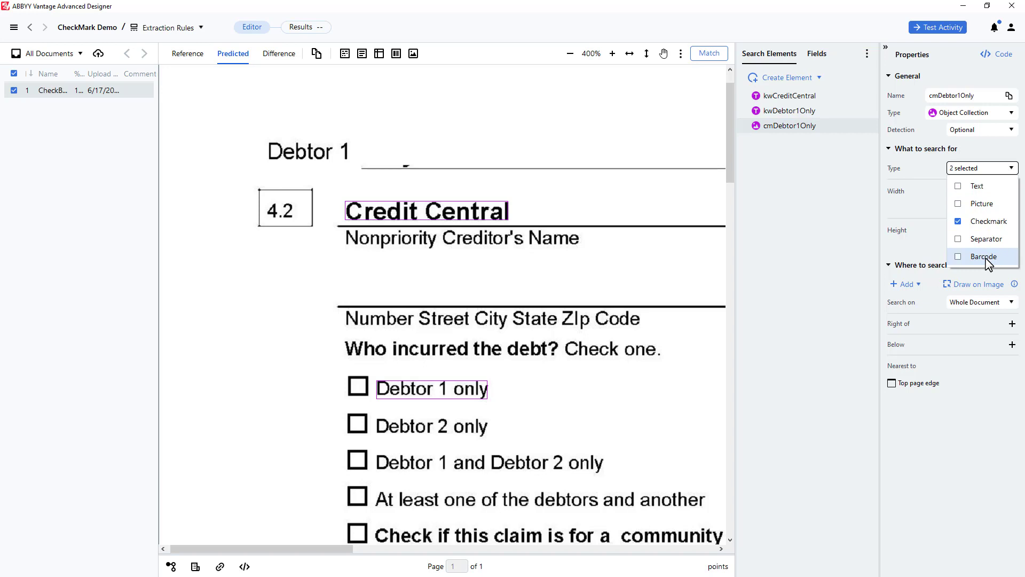
Draw a search area tightly around the Debtor 1 only checkbox
left_click(985, 288)
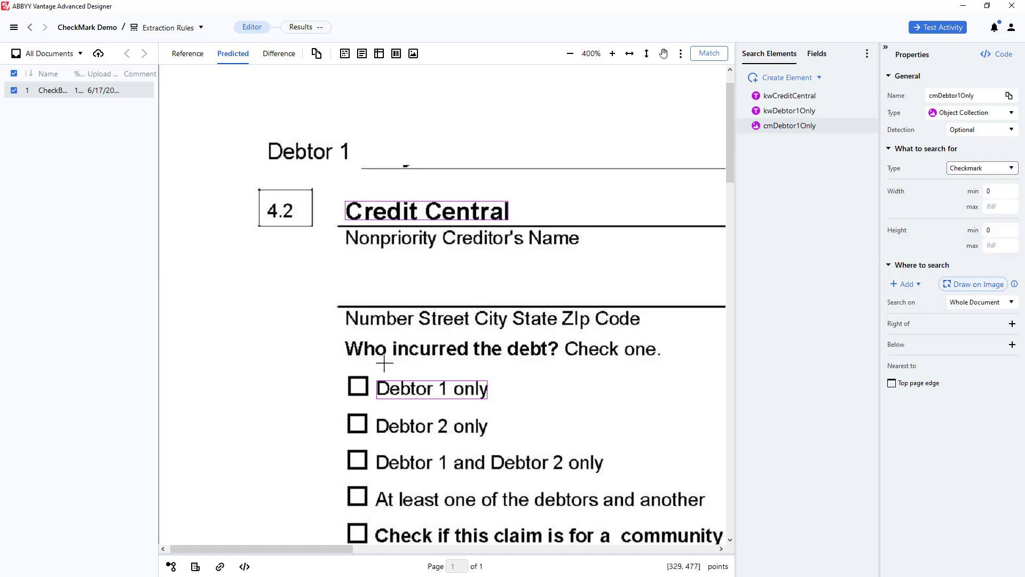
mouse_move(378, 388)
left_mouse_down()
mouse_move(336, 383)
mouse_move(324, 369)
mouse_move(347, 401)
mouse_move(312, 385)
left_mouse_up()
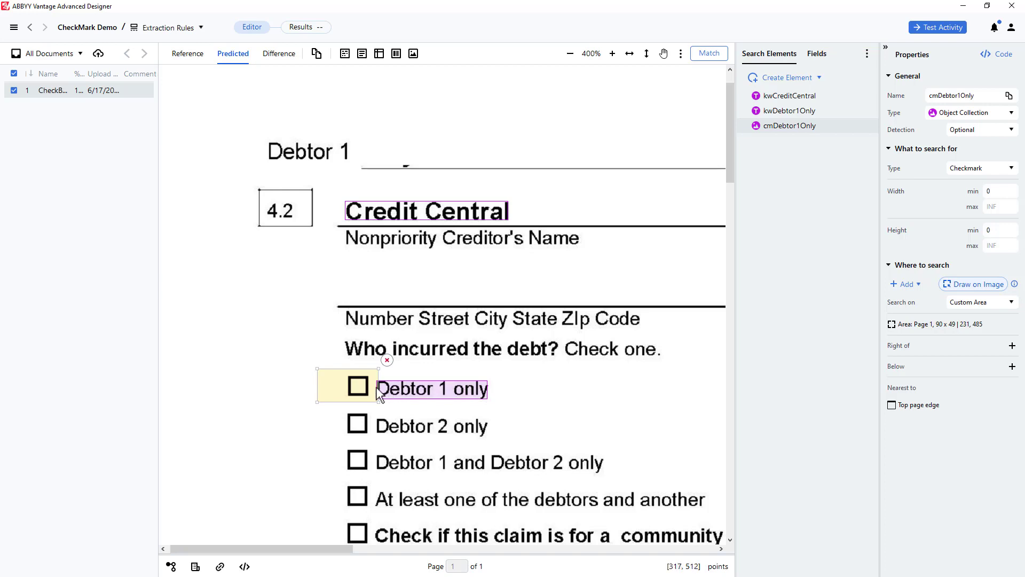
left_click_drag(379, 386, 374, 387)
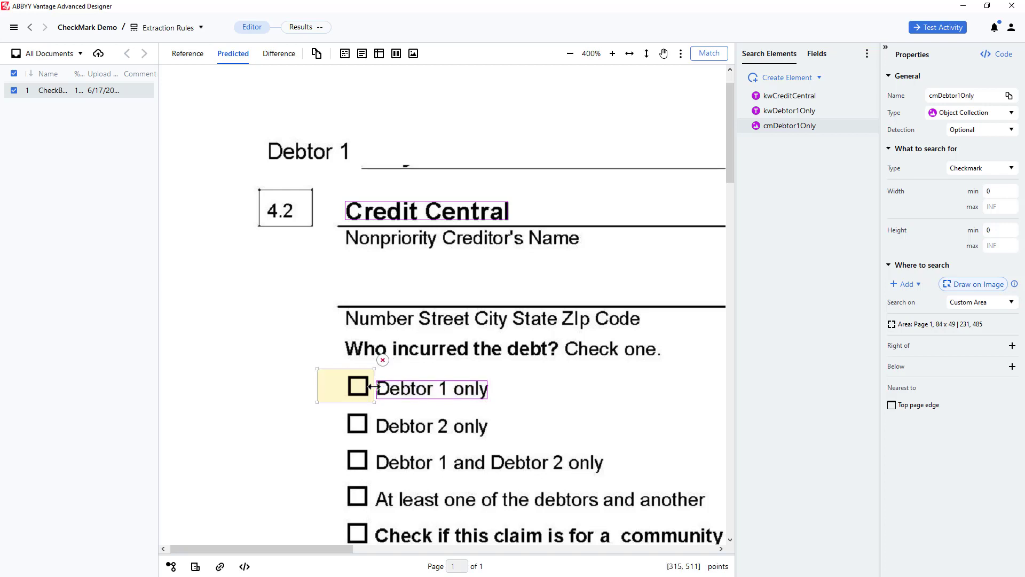
Run Match and review the kwCreditCentral, kwDebtor1Only and cmDebtor1Only hypotheses and cmDebtor1Only's object types
left_click(709, 53)
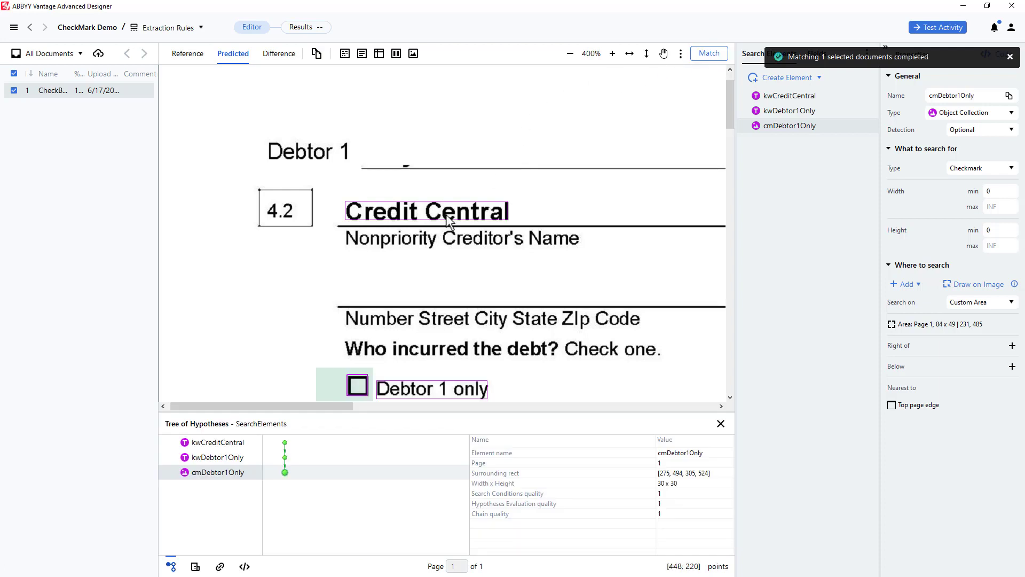
left_click(285, 443)
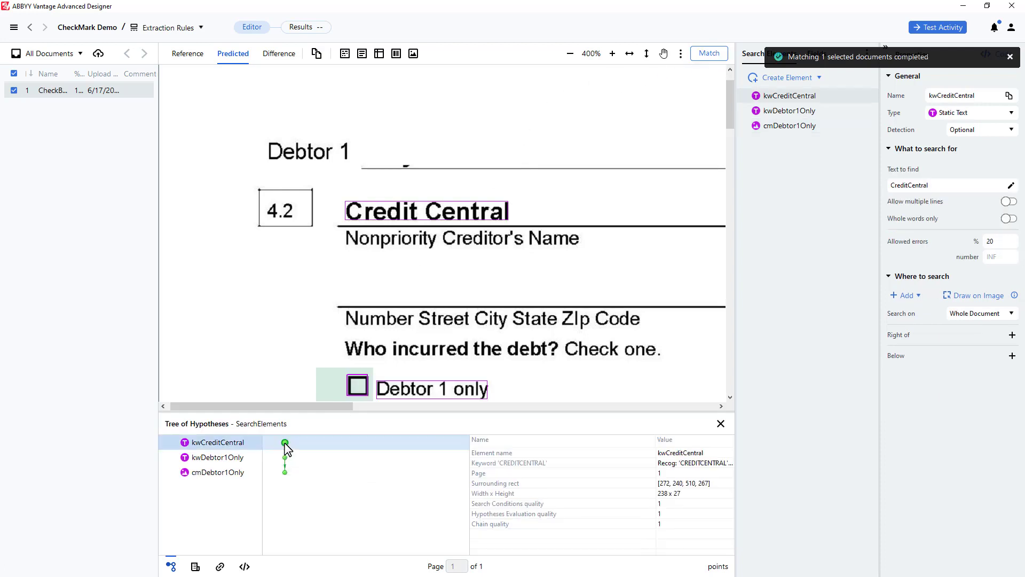
left_click(285, 457)
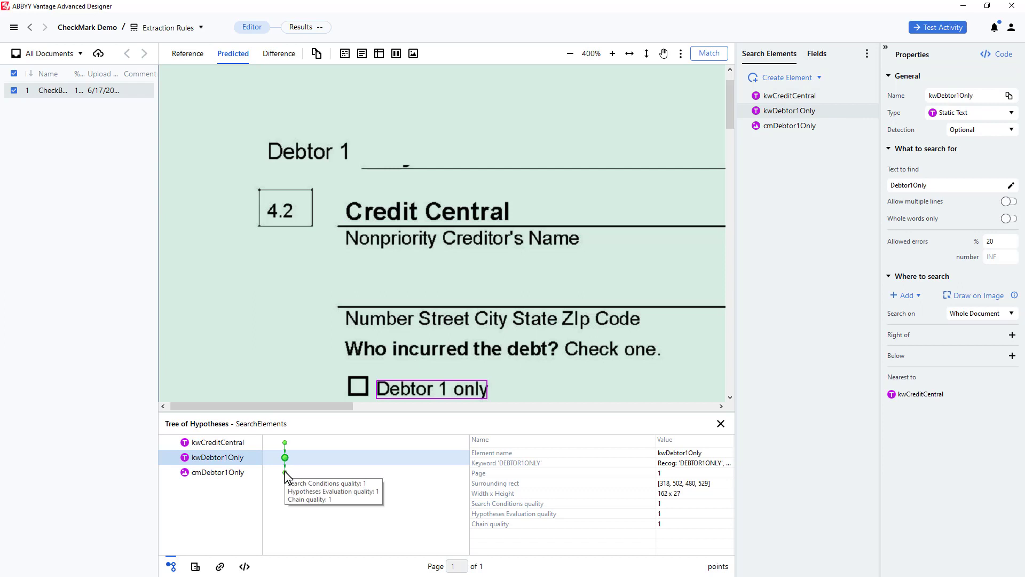
left_click(285, 472)
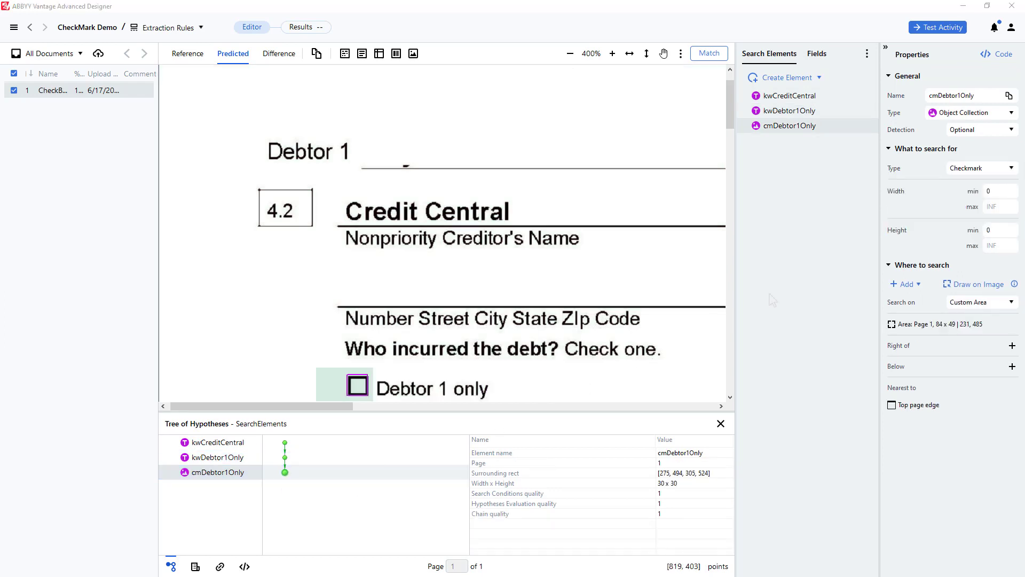
left_click(1012, 168)
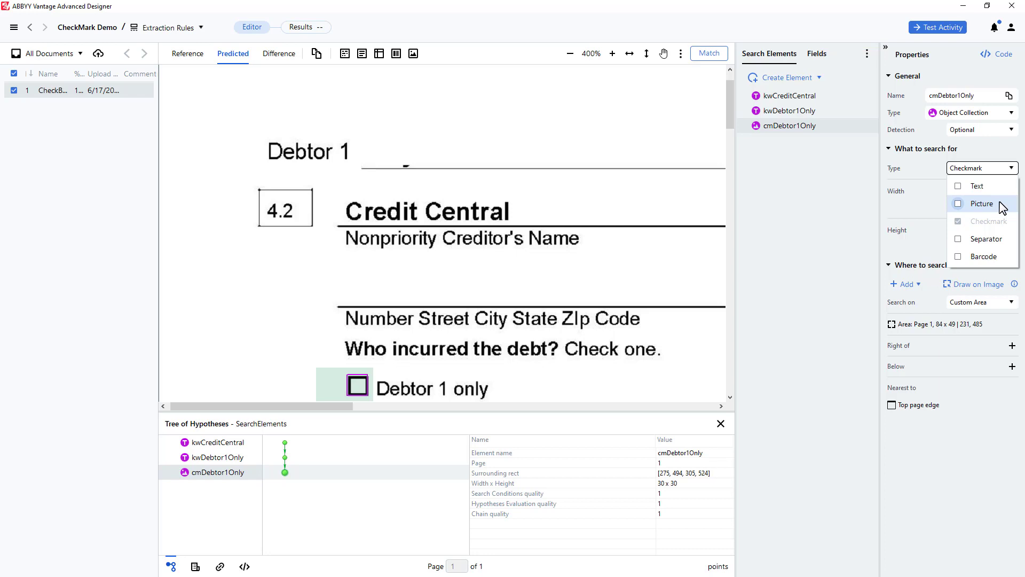
Enable the cmDebtor1Only field, then go back to the CheckMark Demo skill's Activities view
left_click(816, 56)
right_click(786, 100)
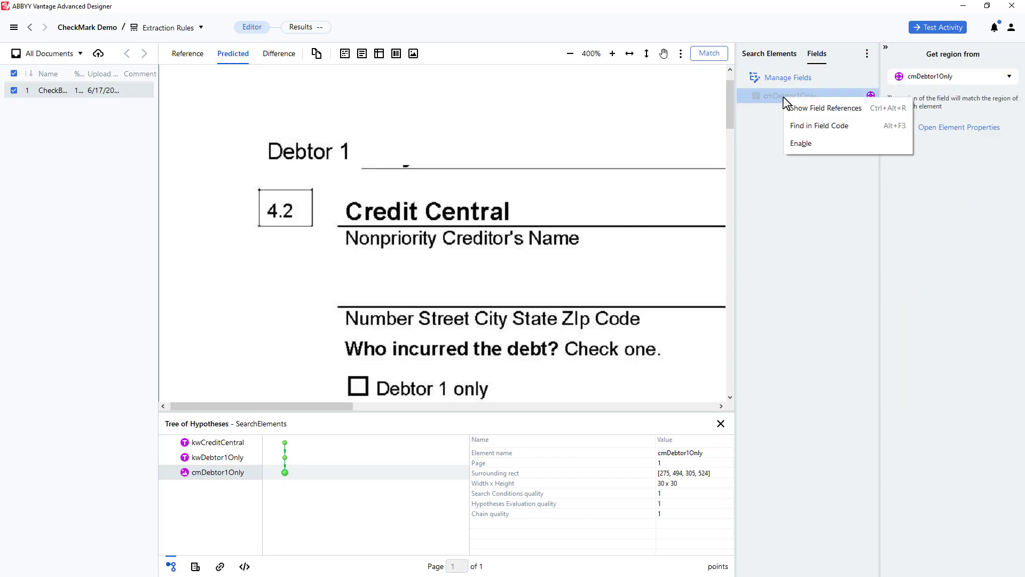
left_click(802, 145)
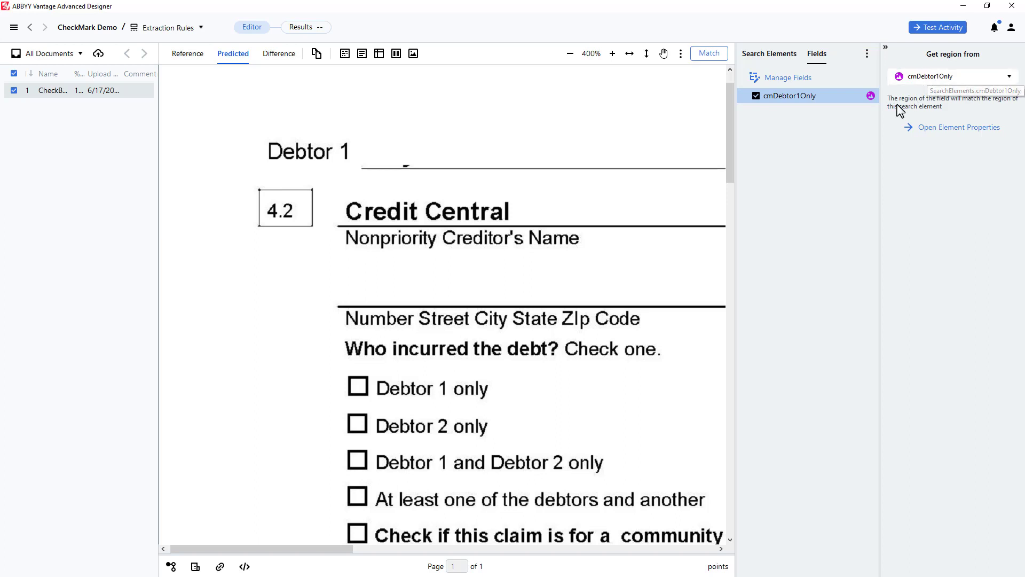
left_click(81, 33)
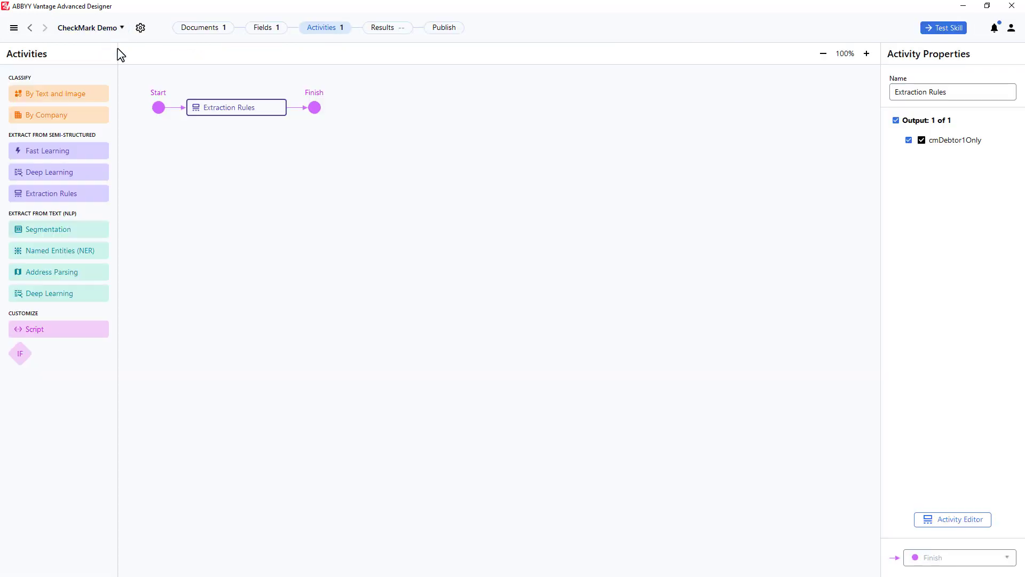